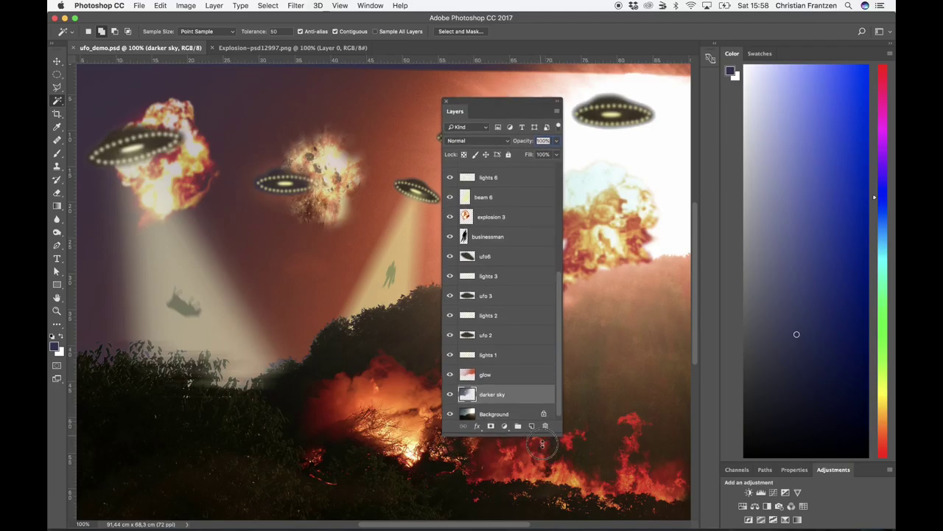
# - Lengthen the floating Layers panel to show more layers and move it off the middle of the artwork
pyautogui.moveTo(555, 435); pyautogui.dragTo(555, 528)
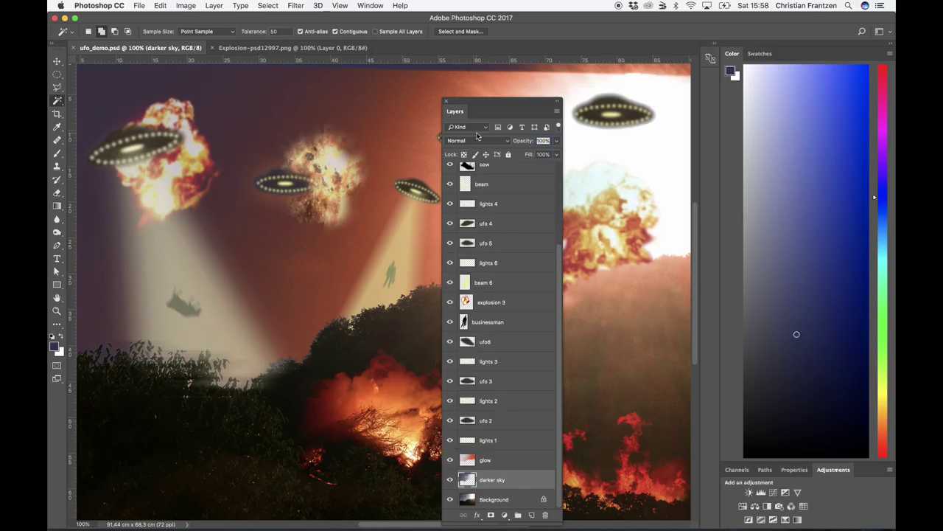
pyautogui.moveTo(483, 102); pyautogui.dragTo(695, 98)
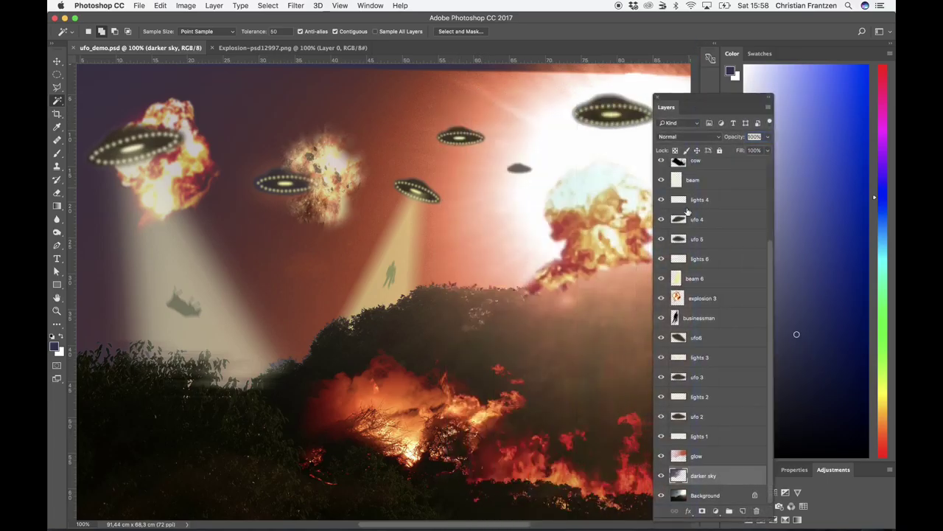
# - Toggle the visibility of lights 1, businessman, lights 3 and beam 6 to identify what each layer contains
pyautogui.click(661, 437)
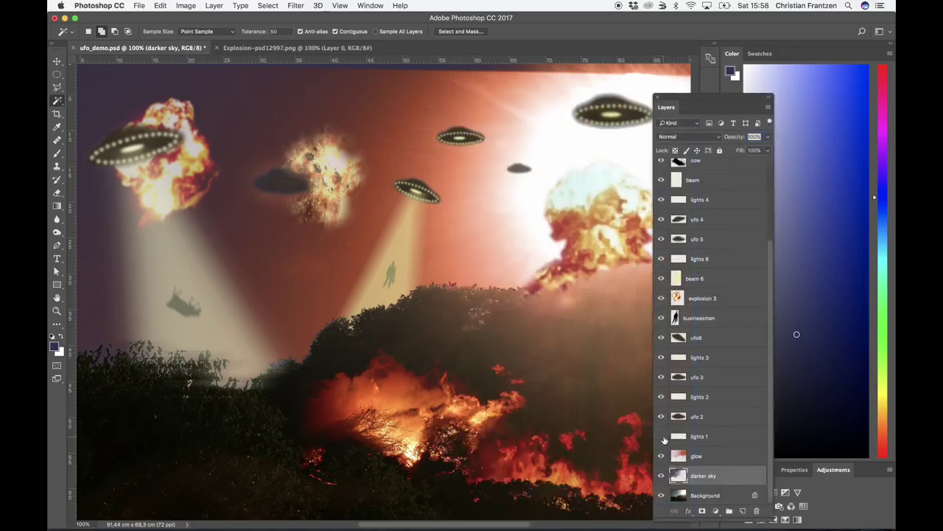
pyautogui.click(661, 436)
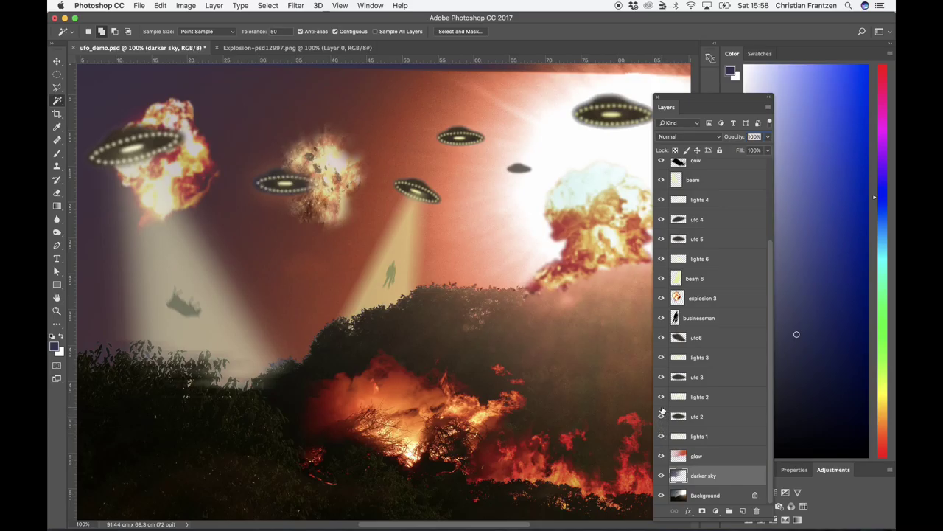
pyautogui.click(662, 318)
pyautogui.click(662, 319)
pyautogui.click(661, 357)
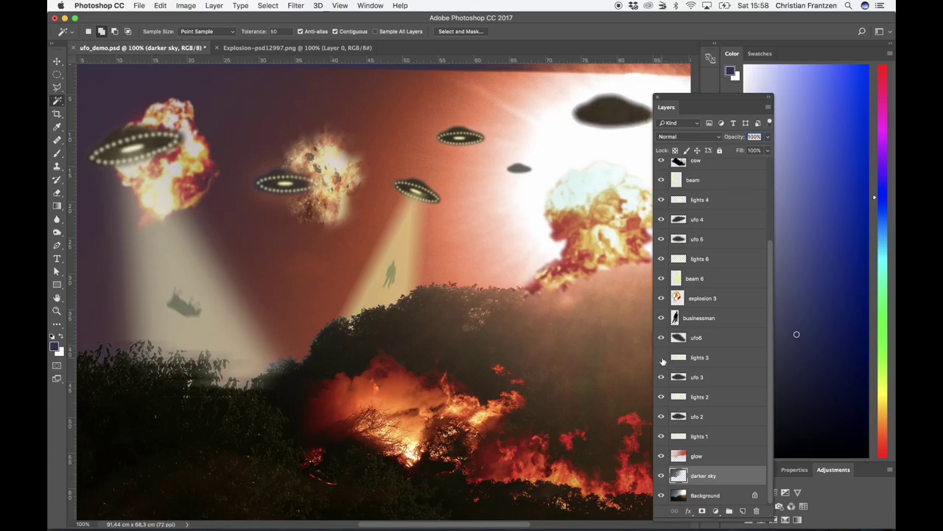
pyautogui.click(662, 358)
pyautogui.click(700, 317)
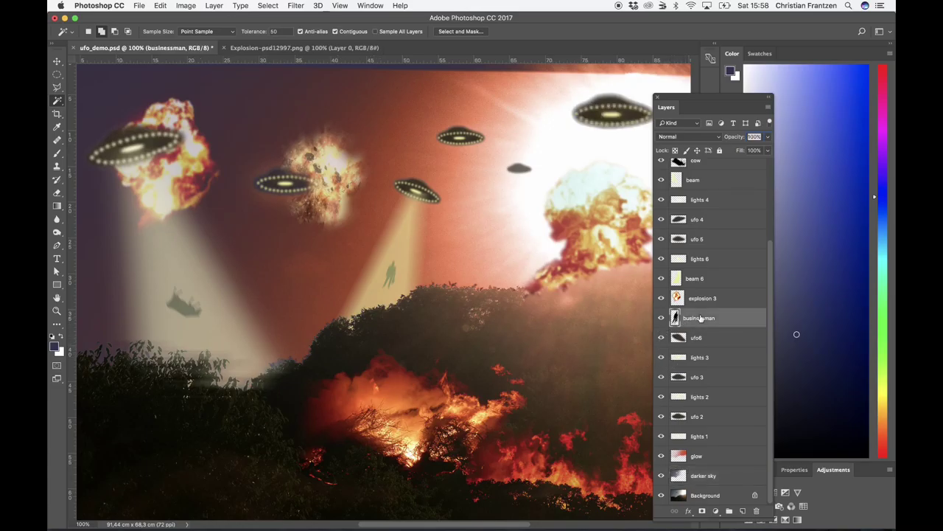
pyautogui.click(662, 280)
pyautogui.click(661, 279)
# - Move the explosion 3 layer up past beam and on to the very top of the layer stack
pyautogui.moveTo(699, 317); pyautogui.dragTo(700, 184)
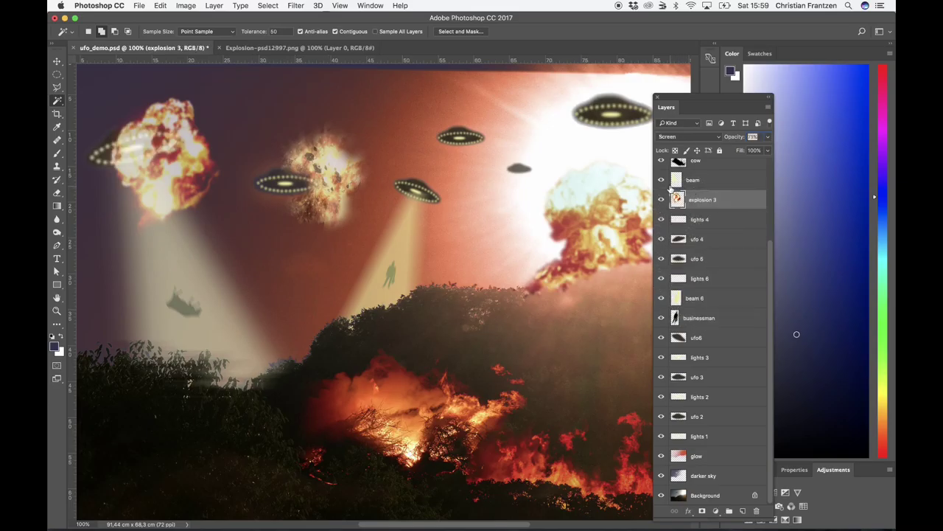
pyautogui.click(662, 180)
pyautogui.click(662, 181)
pyautogui.scroll(5, 711, 182)
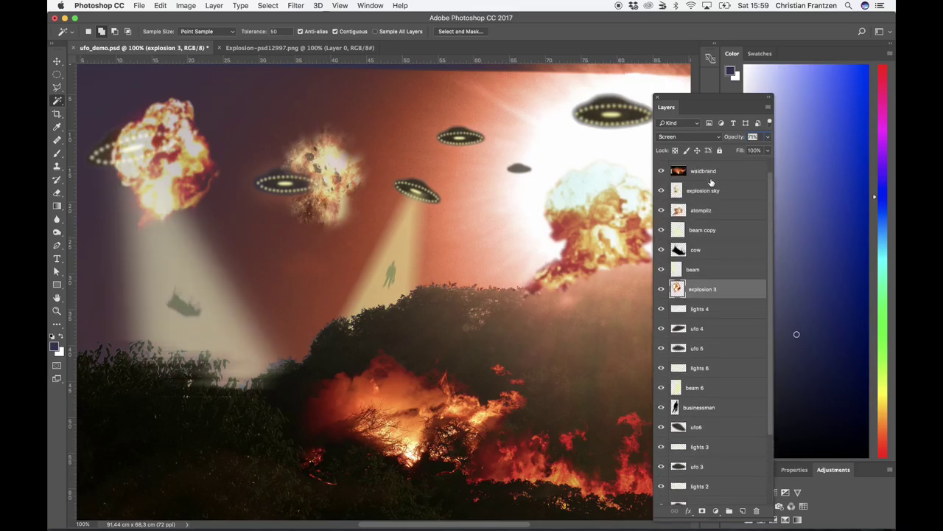
pyautogui.moveTo(696, 306); pyautogui.dragTo(688, 165)
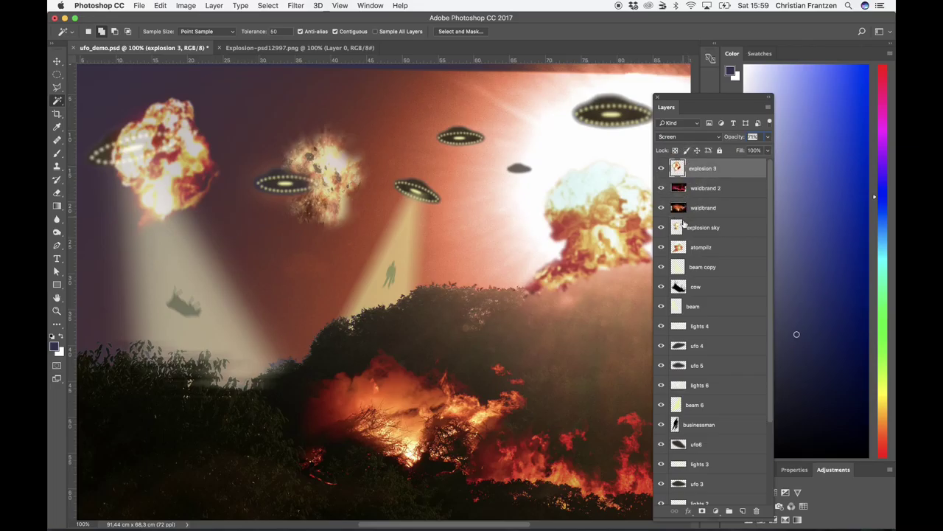
# - Move explosion sky and atompilz above waldbrand 2, with explosion sky the higher of the two
pyautogui.moveTo(701, 233); pyautogui.dragTo(700, 190)
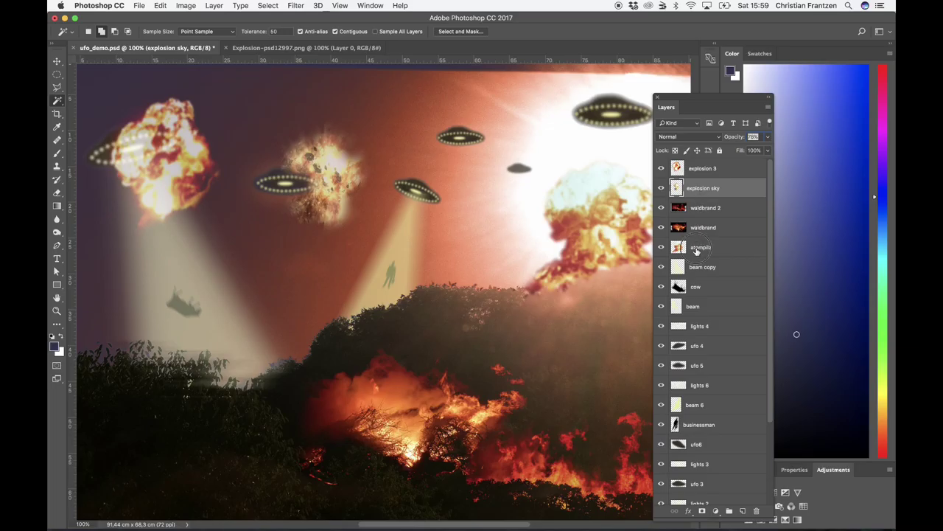
pyautogui.moveTo(696, 251); pyautogui.dragTo(697, 201)
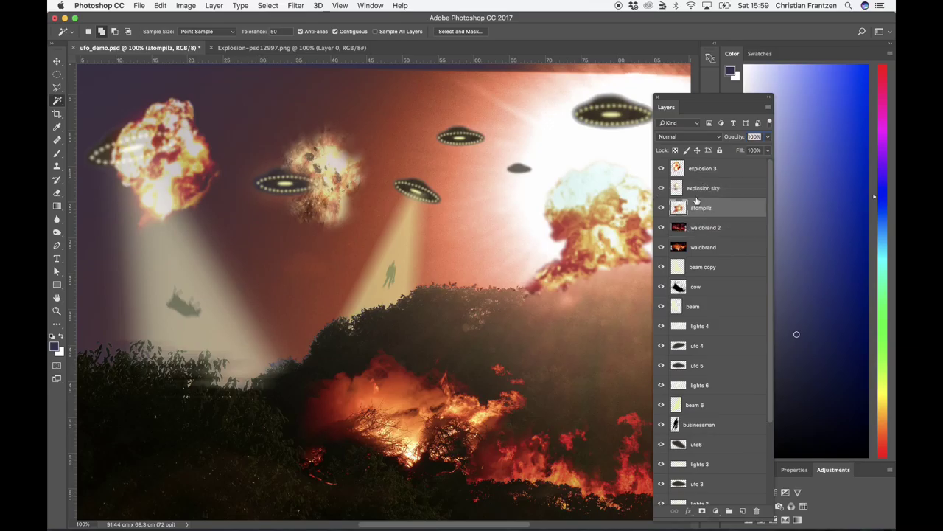
# - Identify the beam copy and lights 4 layers by toggling their visibility, and move explosion 3 directly below ufo 4
pyautogui.click(661, 268)
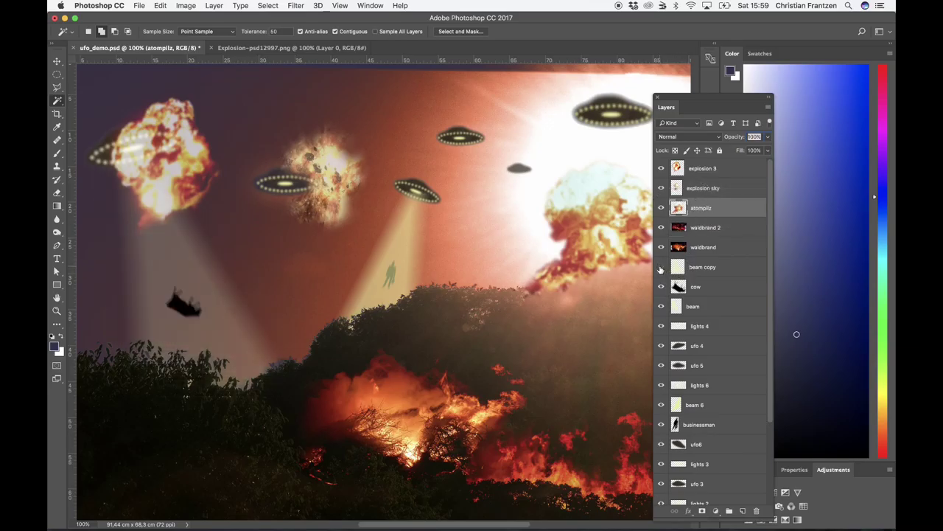
pyautogui.click(660, 268)
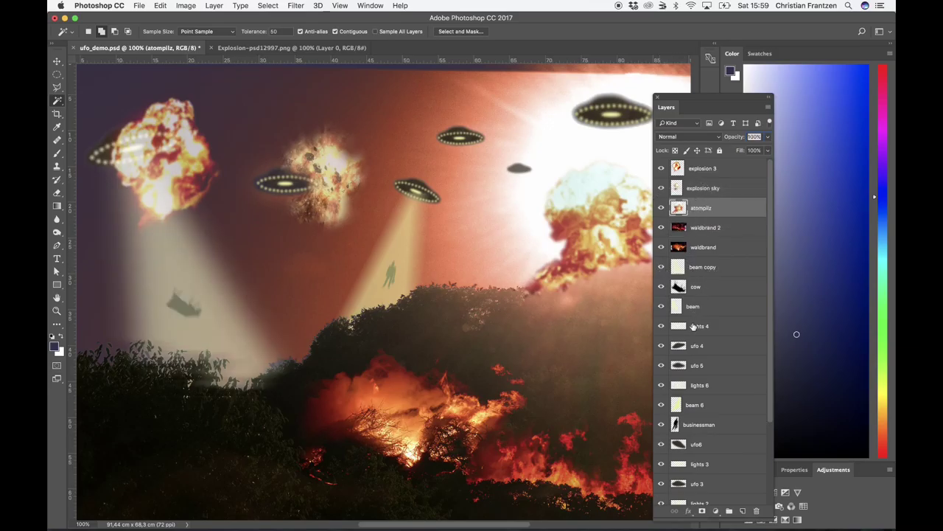
pyautogui.click(660, 326)
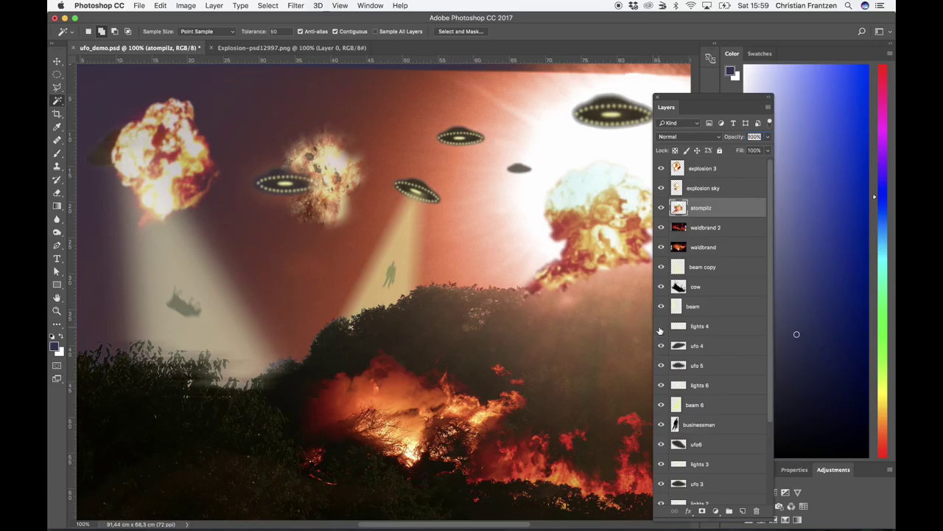
pyautogui.click(660, 326)
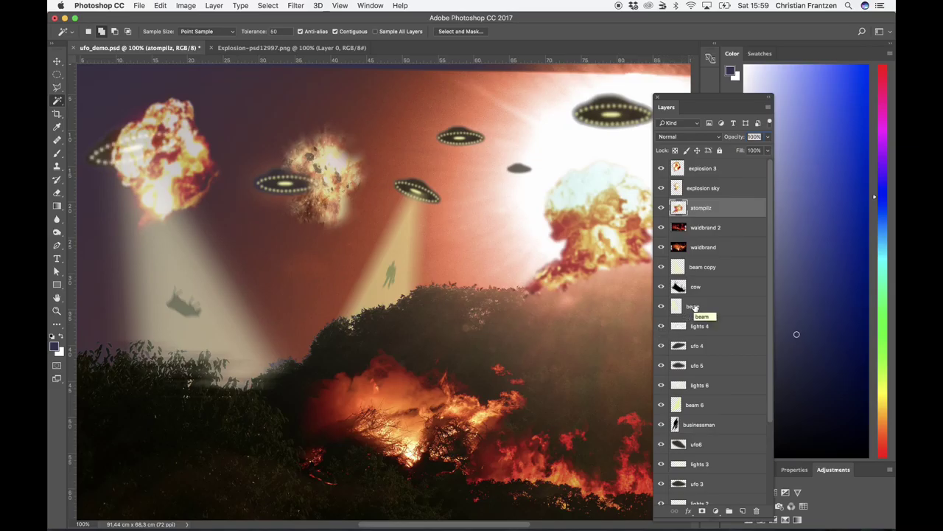
pyautogui.moveTo(696, 177); pyautogui.dragTo(713, 359)
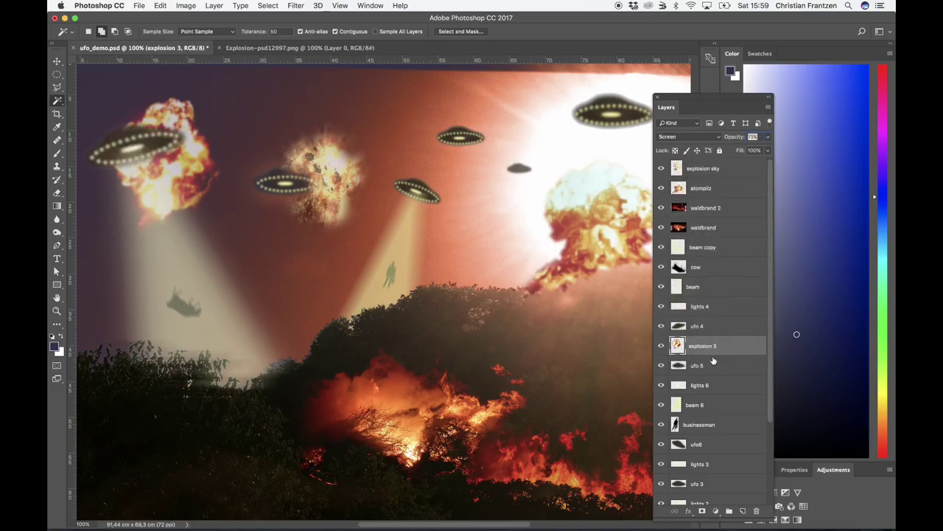
# - Check which saucer ufo 5 is by toggling its visibility, and move that layer between waldbrand and beam copy
pyautogui.click(661, 366)
pyautogui.click(662, 366)
pyautogui.moveTo(709, 346); pyautogui.dragTo(705, 244)
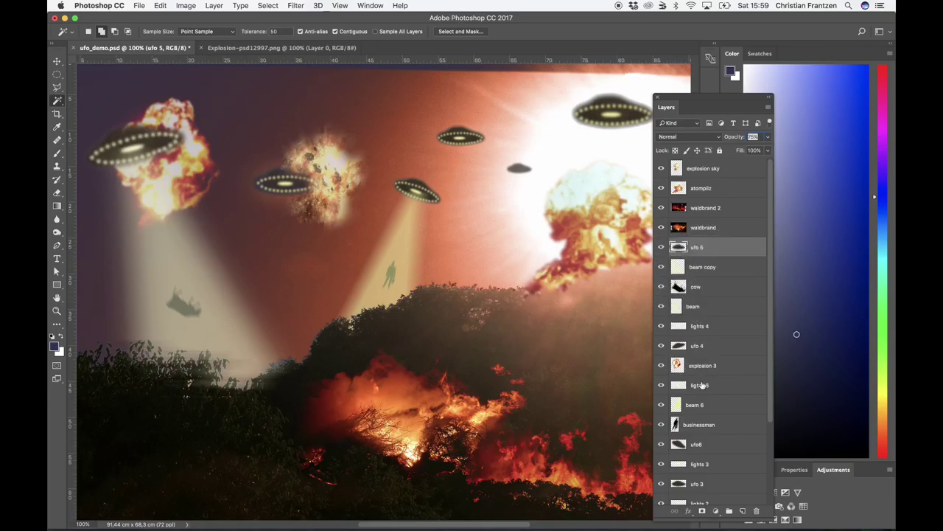
# - Identify lights 6 by toggling its visibility, and stack lights 6 and its saucer ufo6 directly above ufo 5
pyautogui.click(661, 386)
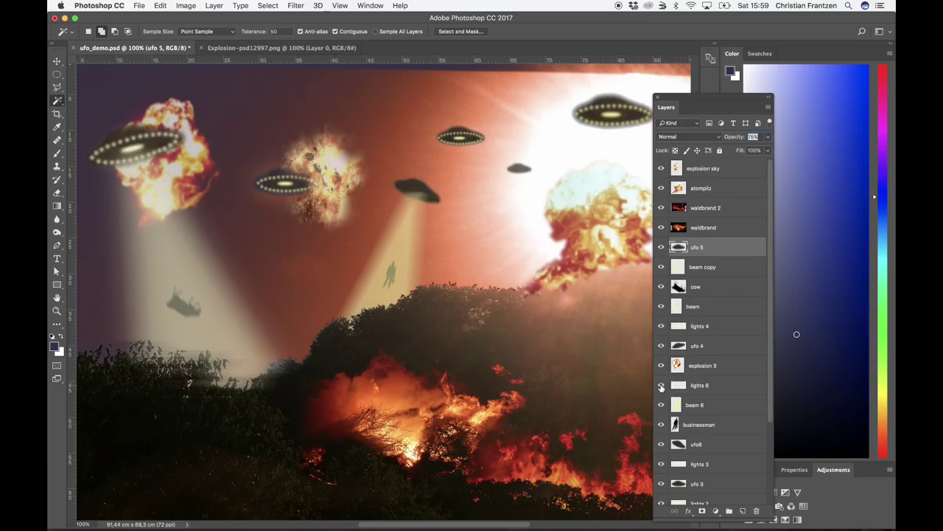
pyautogui.click(661, 385)
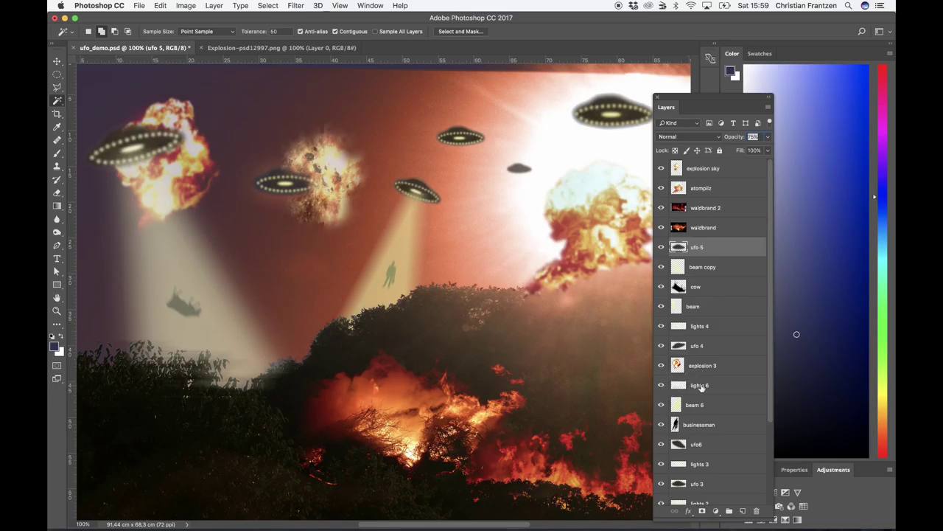
pyautogui.moveTo(700, 387); pyautogui.dragTo(687, 247)
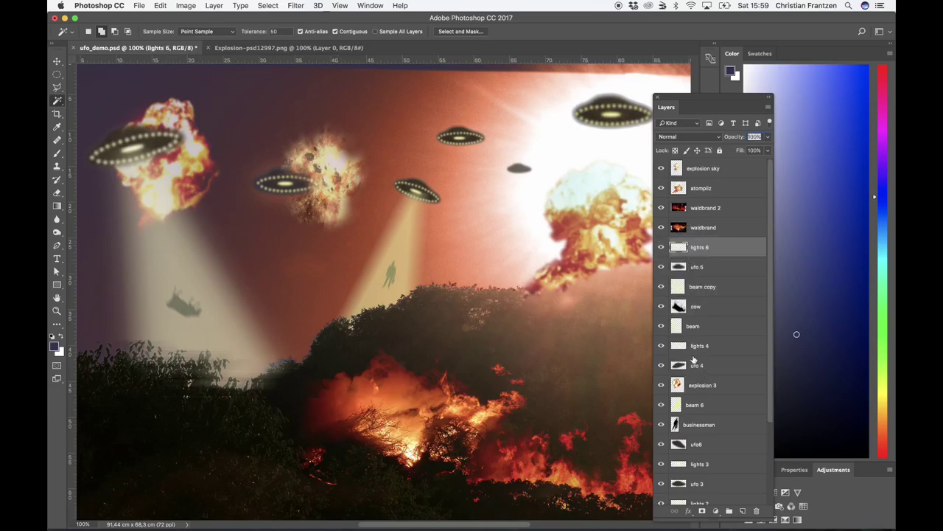
pyautogui.click(661, 248)
pyautogui.click(661, 247)
pyautogui.moveTo(684, 445)
pyautogui.mouseDown()
pyautogui.moveTo(668, 248)
pyautogui.moveTo(689, 269)
pyautogui.mouseUp()
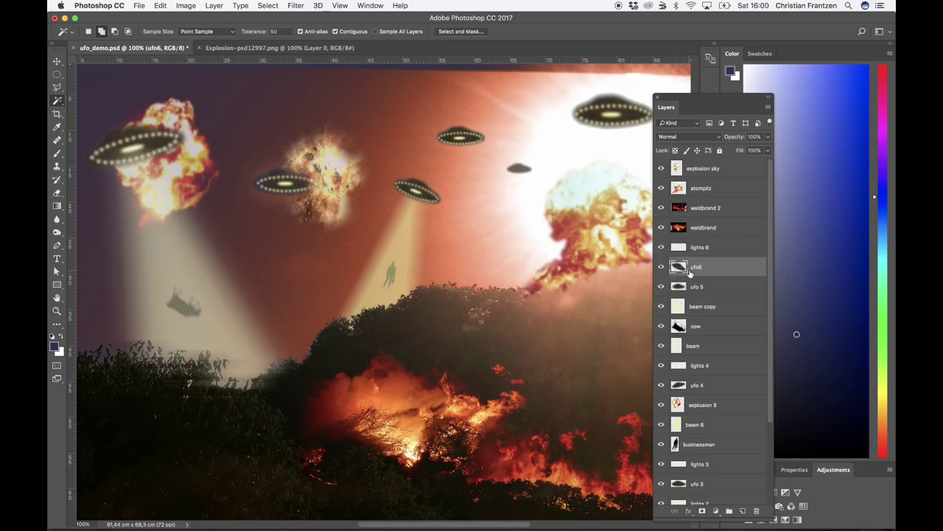
# - Rename the beam copy layer as "beam ufo 6_2" and the beam layer as "beam ufo 6"
pyautogui.doubleClick(701, 306)
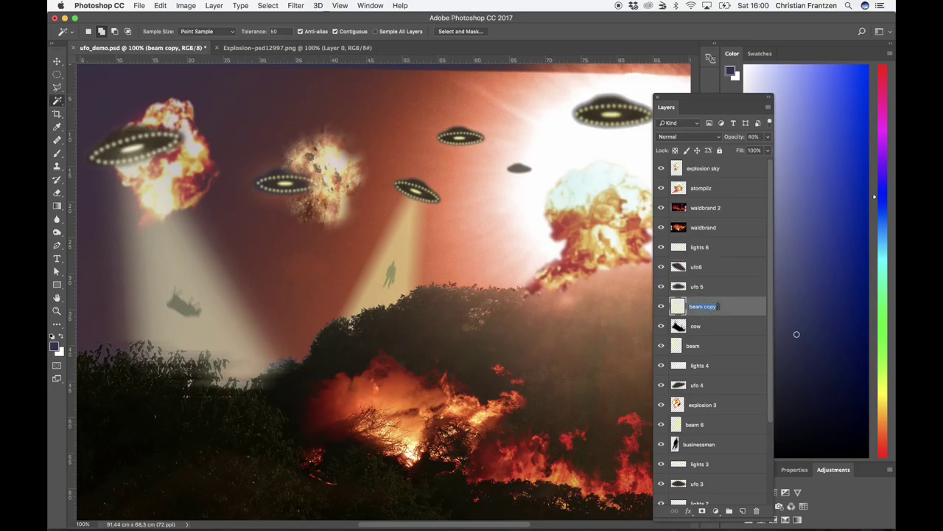
pyautogui.write('b')
pyautogui.press('Return')
pyautogui.doubleClick(693, 346)
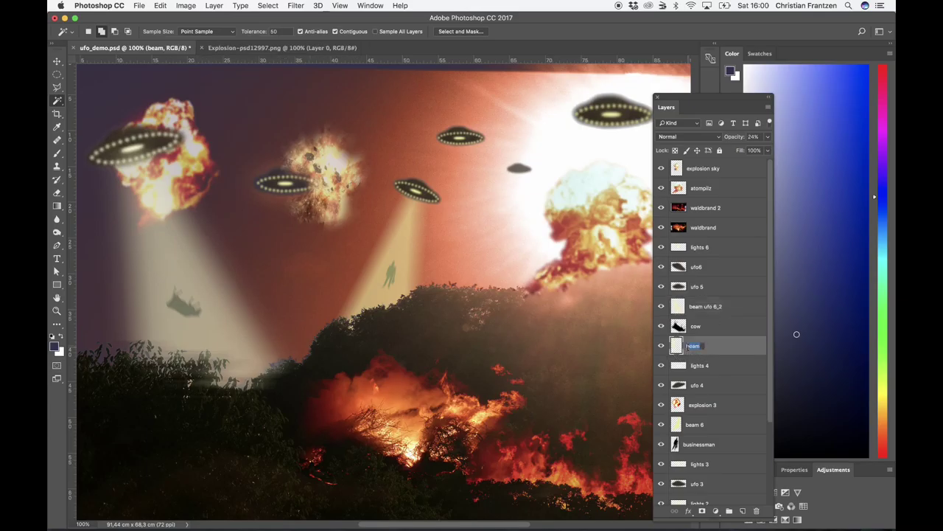
pyautogui.write('b')
pyautogui.click(709, 365)
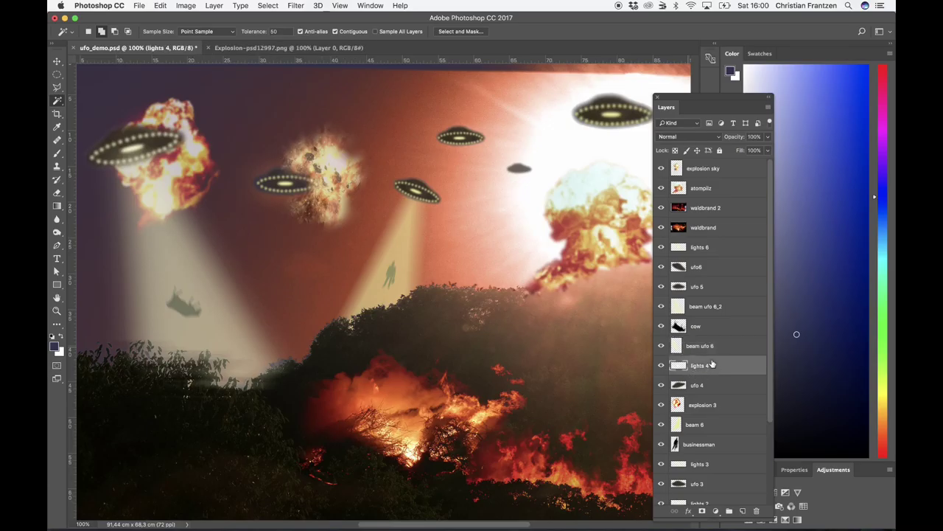
# - Check lights 4, explosion 3 and beam 6 by toggling them, and arrange beam ufo 6_2, beam 6 and ufo 5 in that order below ufo6
pyautogui.click(661, 366)
pyautogui.click(661, 366)
pyautogui.click(661, 404)
pyautogui.click(661, 405)
pyautogui.click(661, 425)
pyautogui.click(662, 425)
pyautogui.moveTo(700, 364); pyautogui.dragTo(703, 333)
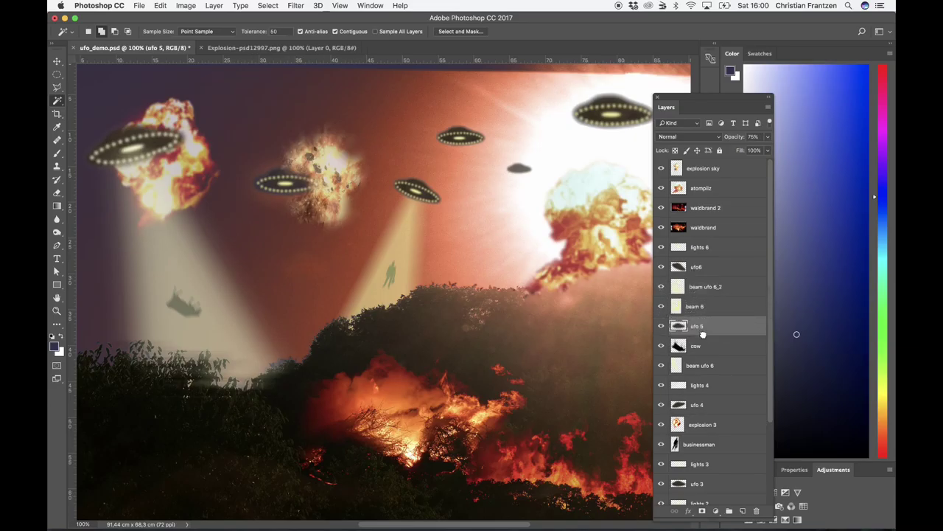
# - Toggle the visibility of beam 6 and beam ufo 6_2 to examine which saucer each light beam belongs to
pyautogui.click(661, 307)
pyautogui.click(662, 307)
pyautogui.click(661, 287)
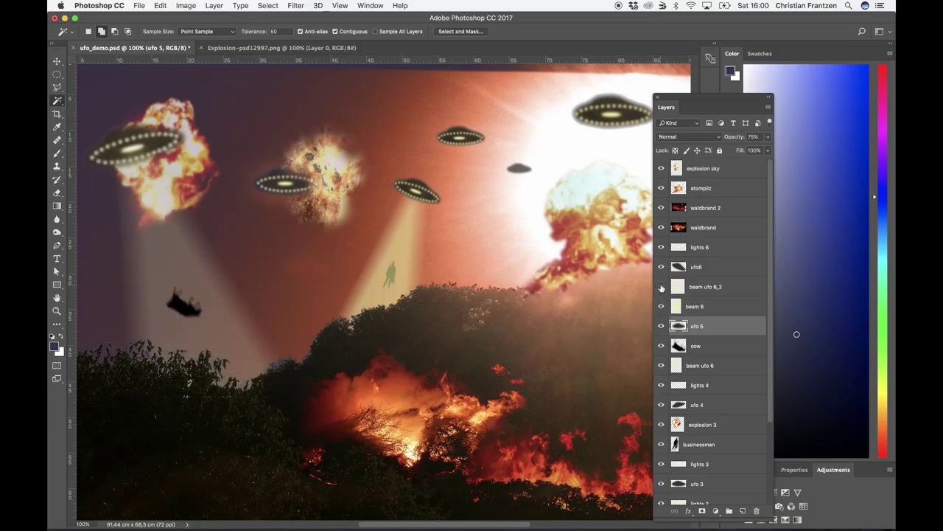
pyautogui.click(661, 286)
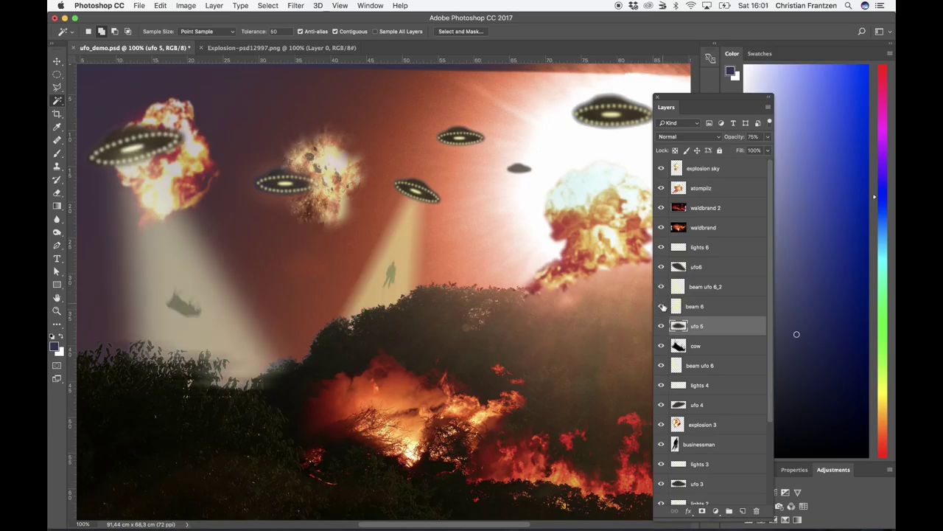
pyautogui.click(661, 306)
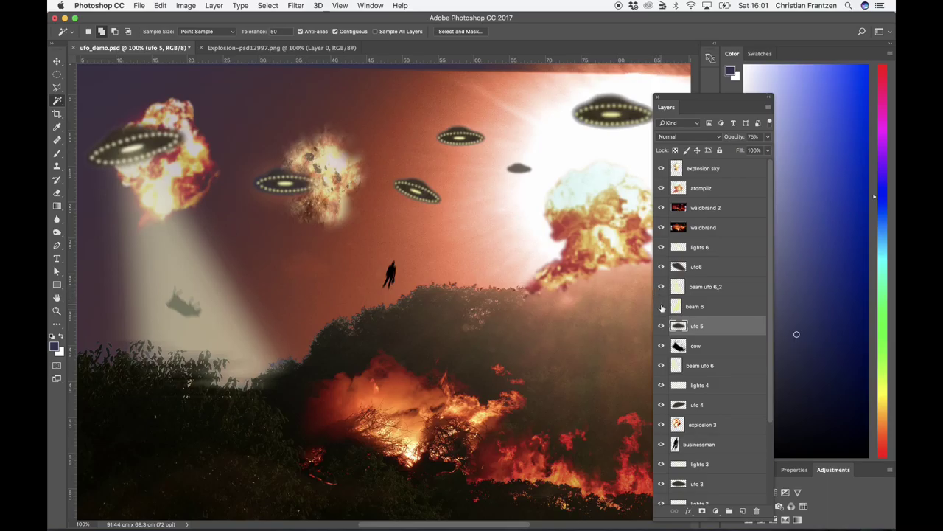
pyautogui.click(661, 307)
pyautogui.click(661, 287)
pyautogui.click(661, 286)
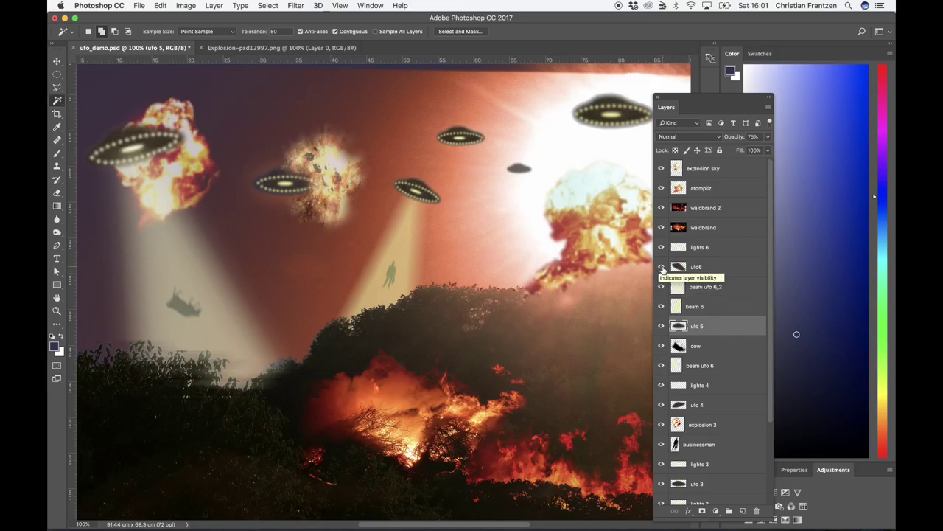
# - Recheck the beam ufo 6_2 layer by toggling its visibility, and rename it as "beam ufo 4"
pyautogui.click(703, 289)
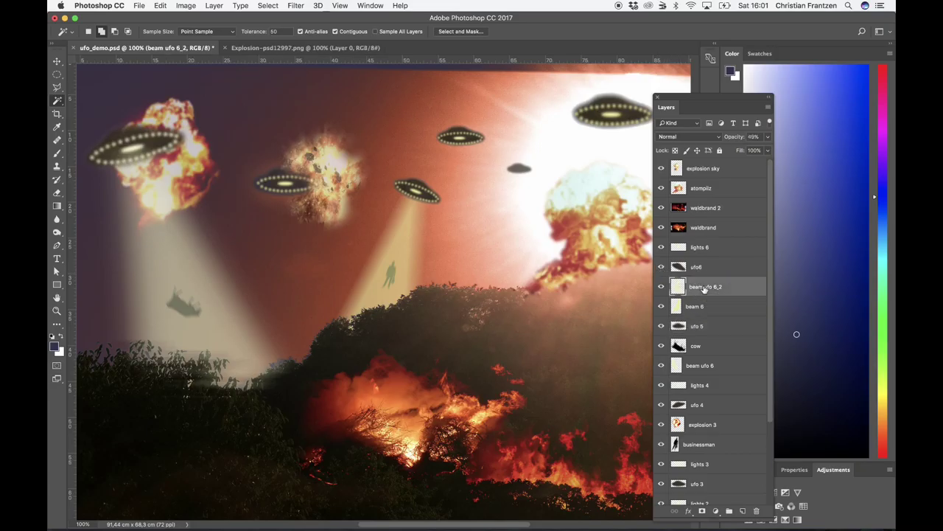
pyautogui.click(661, 288)
pyautogui.click(661, 287)
pyautogui.doubleClick(702, 287)
pyautogui.write('b')
pyautogui.press('Return')
# - Move beam ufo 4 between lights 4 and ufo 4, and place the cow layer directly beneath that beam
pyautogui.moveTo(677, 289); pyautogui.dragTo(688, 401)
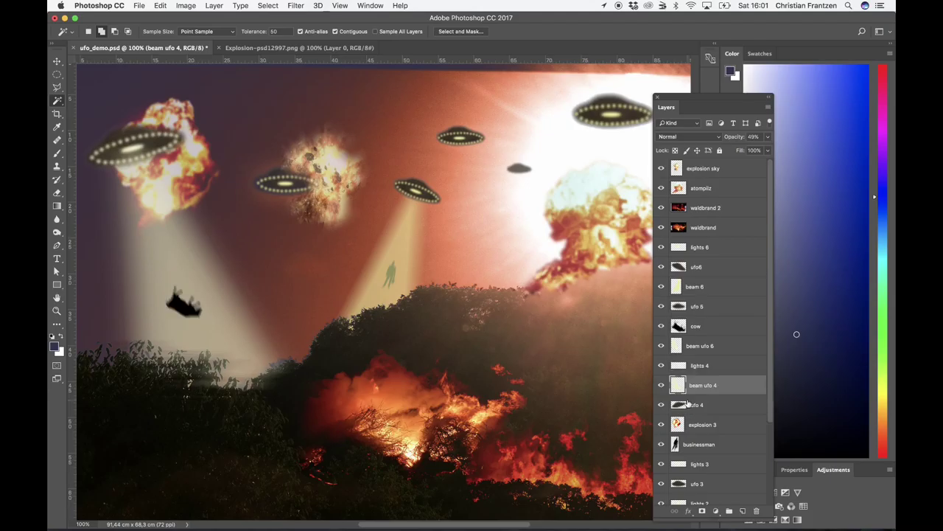
pyautogui.click(661, 405)
pyautogui.click(661, 405)
pyautogui.moveTo(700, 326); pyautogui.dragTo(707, 395)
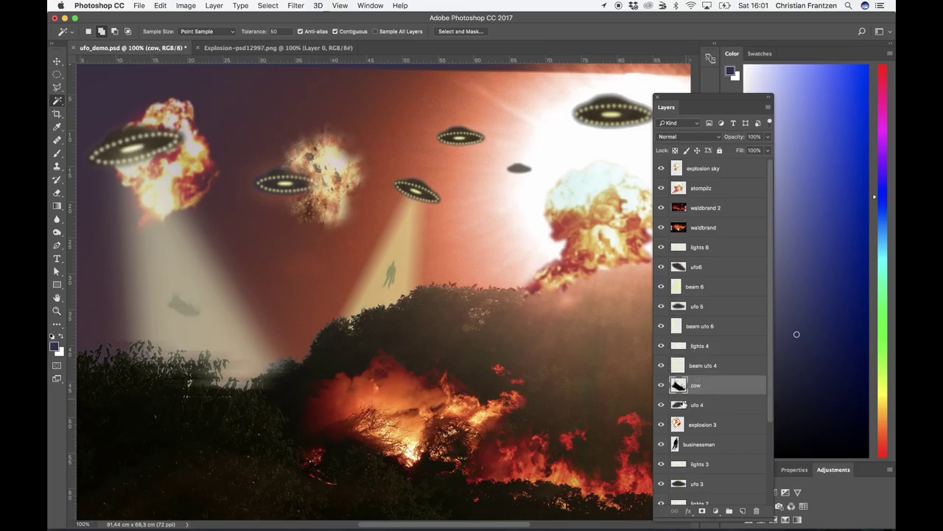
# - Check ufo 4 and explosion 3 by toggling their visibility, and move the businessman layer directly below beam 6
pyautogui.click(661, 405)
pyautogui.click(661, 405)
pyautogui.click(661, 426)
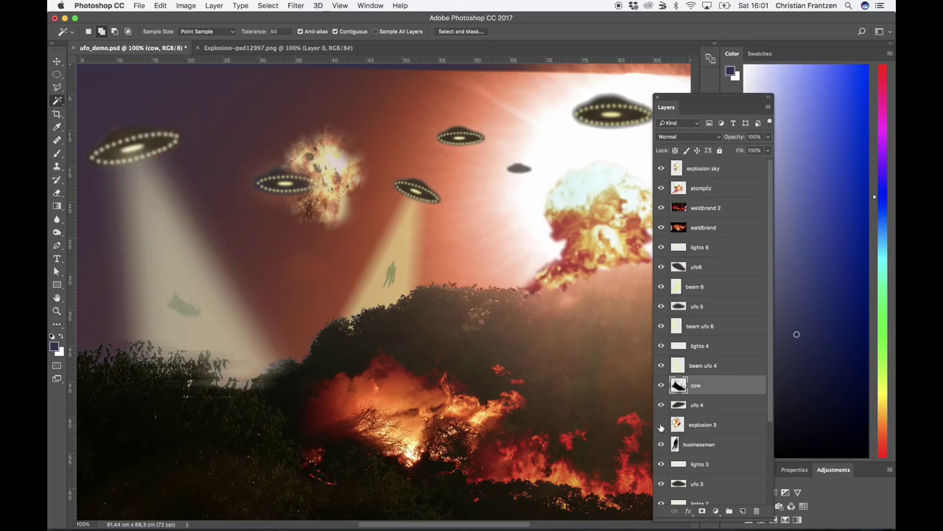
pyautogui.click(662, 426)
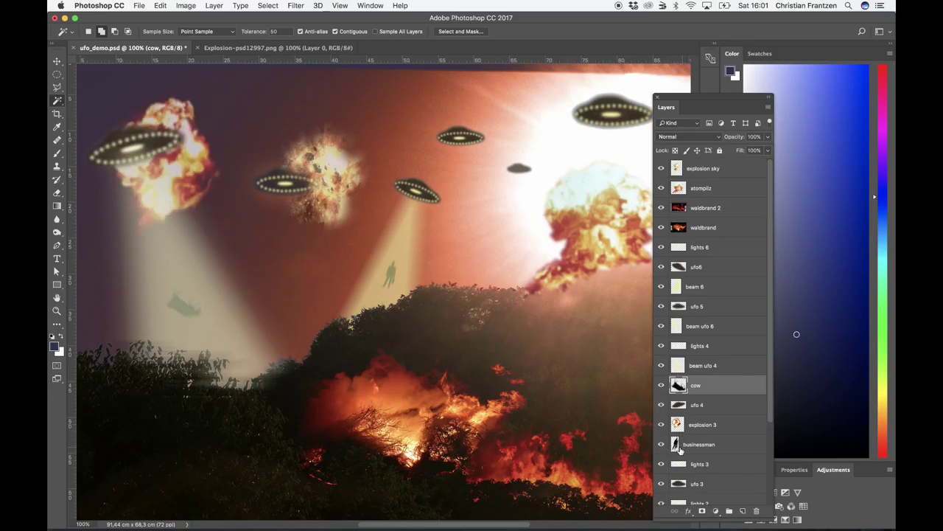
pyautogui.moveTo(693, 445); pyautogui.dragTo(704, 315)
pyautogui.scroll(-5, 707, 408)
pyautogui.scroll(5, 707, 408)
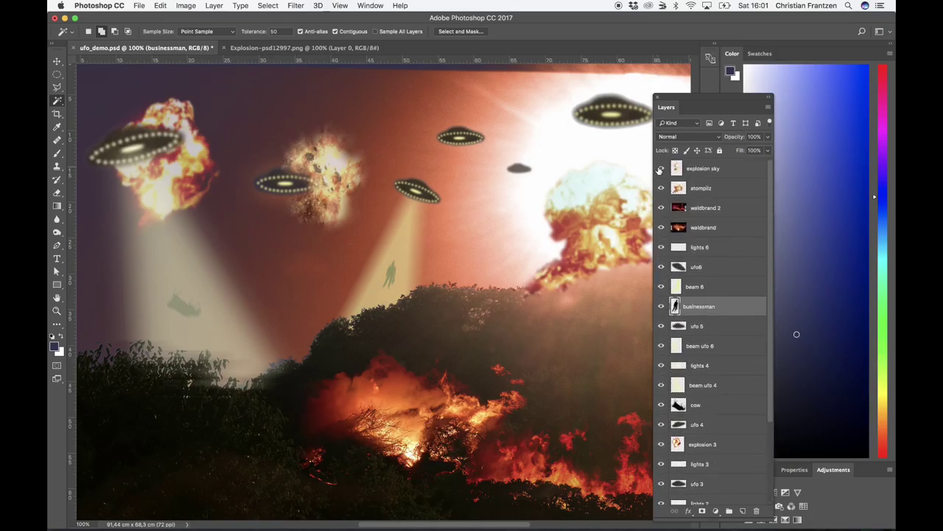
# - Check explosion sky, atompilz, waldbrand 2 and lights 6 by toggling their visibility, and move beam 6 directly above lights 6
pyautogui.click(661, 169)
pyautogui.click(661, 188)
pyautogui.click(662, 208)
pyautogui.click(661, 208)
pyautogui.click(661, 248)
pyautogui.click(661, 248)
pyautogui.moveTo(697, 289); pyautogui.dragTo(694, 248)
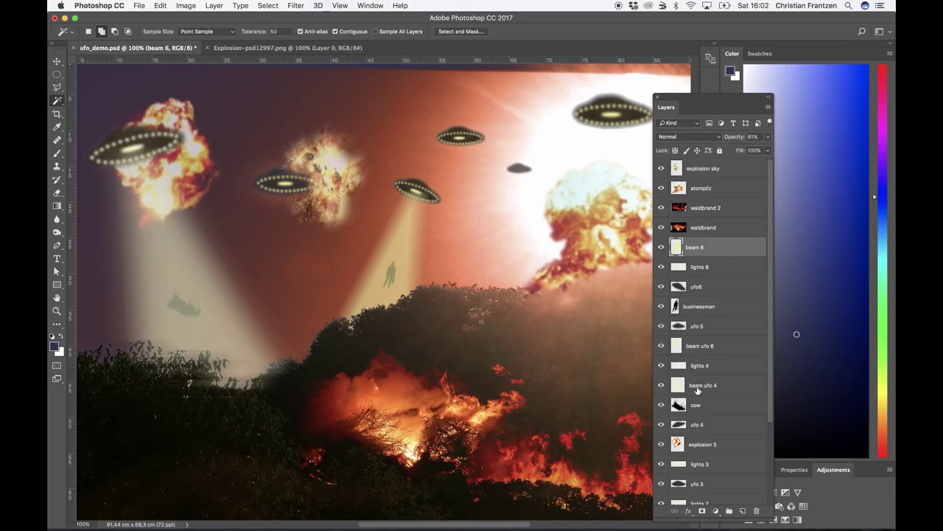
pyautogui.moveTo(697, 268); pyautogui.dragTo(698, 252)
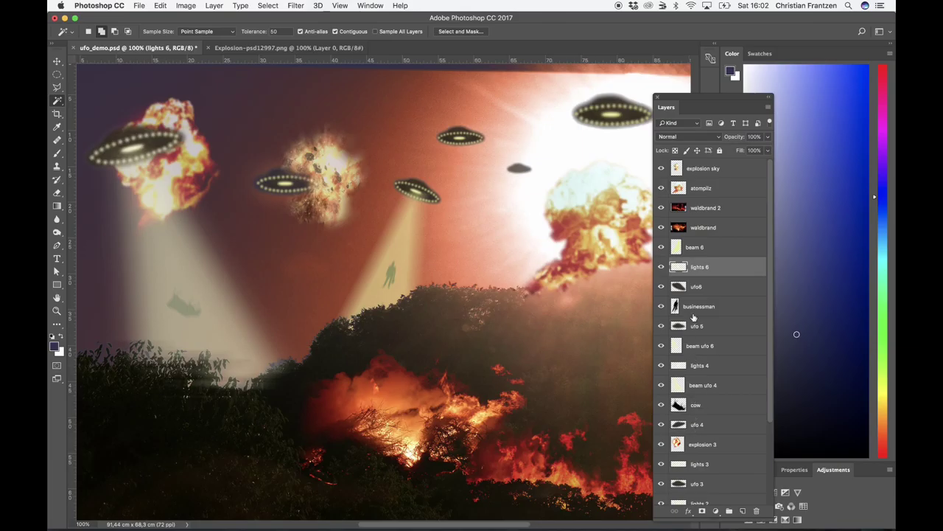
# - Group the beam 6, lights 6, ufo6 and businessman layers, and name the group "ufo 6"
pyautogui.click(694, 249)
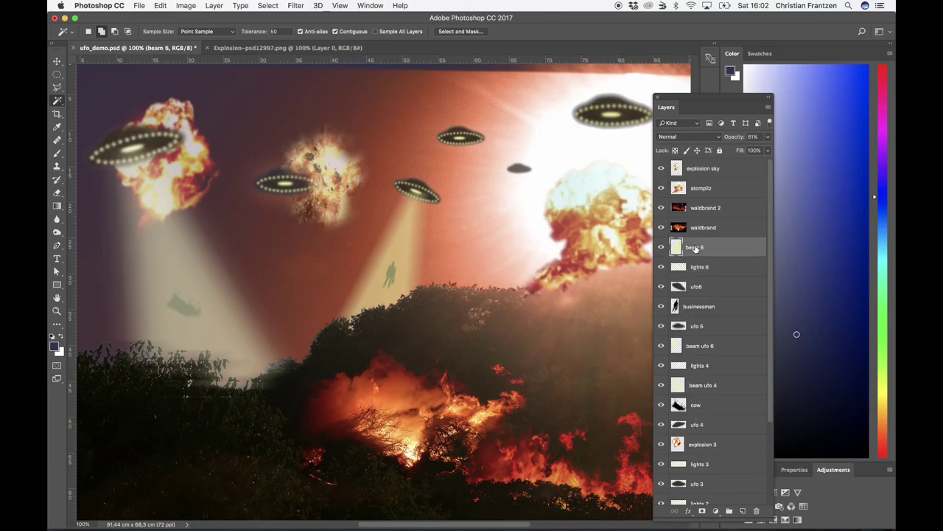
pyautogui.keyDown('shift'); pyautogui.click(693, 308); pyautogui.keyUp('shift')
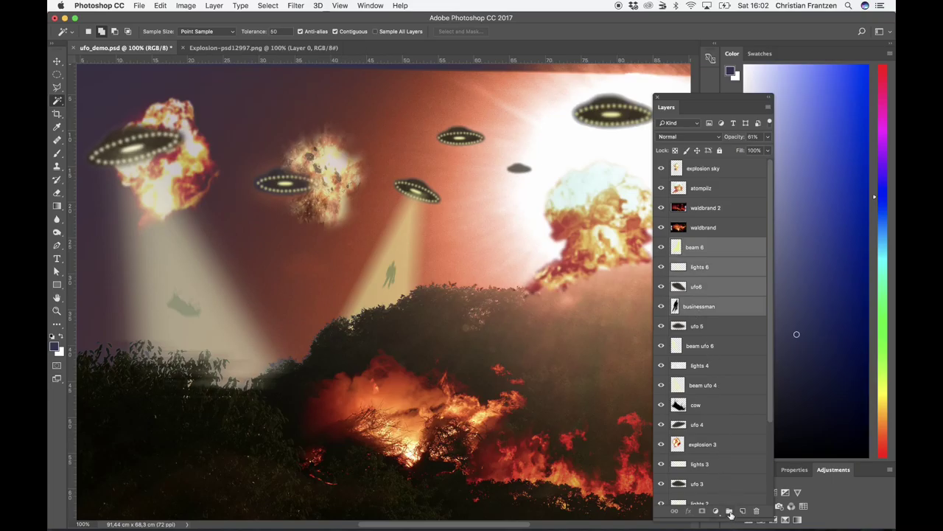
pyautogui.click(729, 512)
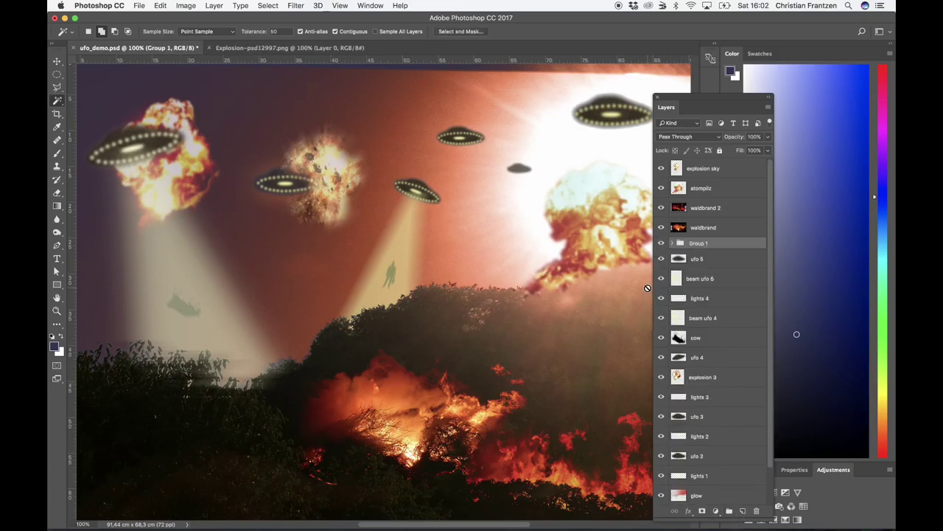
pyautogui.doubleClick(697, 243)
pyautogui.write('ufo 6')
pyautogui.press('Return')
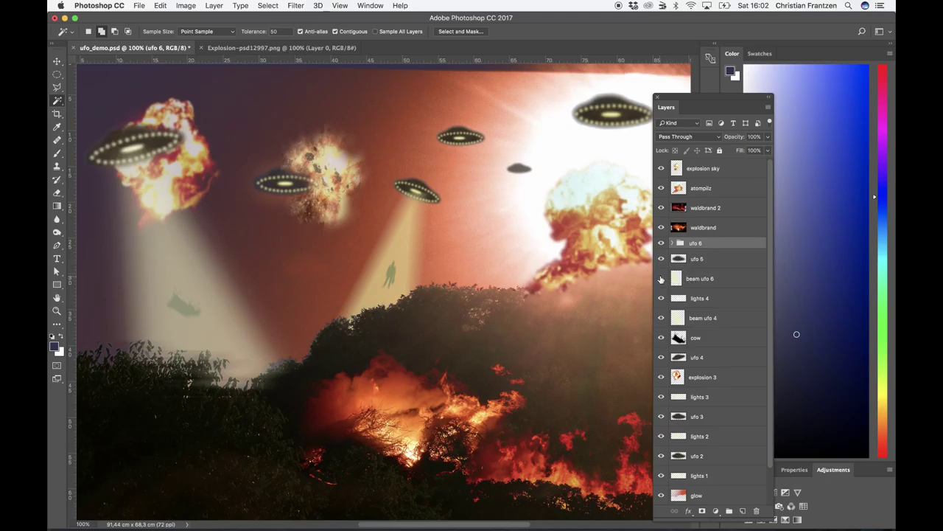
# - Check the beam ufo 6 layer by toggling its visibility, and rename it as "beam ufo 4"
pyautogui.click(661, 279)
pyautogui.click(661, 279)
pyautogui.doubleClick(700, 279)
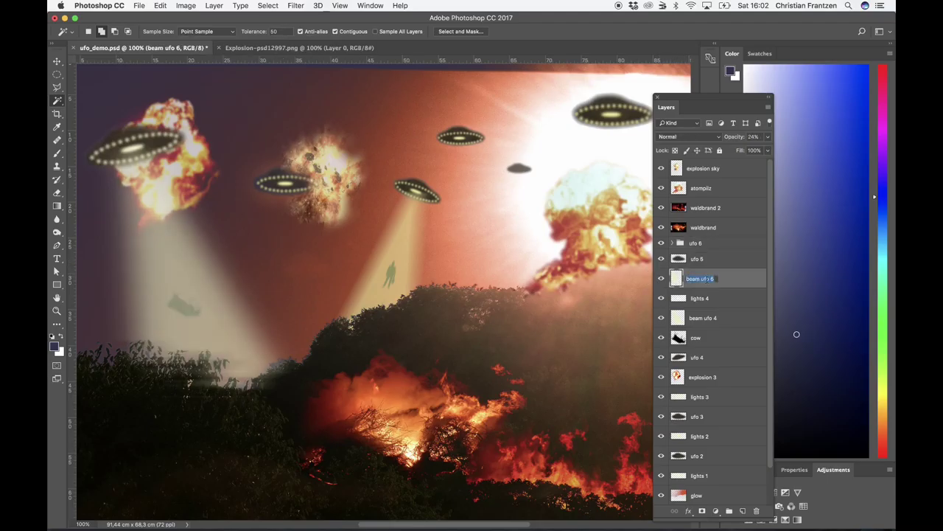
pyautogui.press('Right')
pyautogui.write('4')
pyautogui.press('Return')
# - Examine the ufo 6 group, ufo 5, both beam ufo 4 layers, lights 4, cow and ufo 4 by toggling their visibility
pyautogui.click(661, 243)
pyautogui.click(661, 243)
pyautogui.click(662, 260)
pyautogui.click(661, 259)
pyautogui.click(660, 278)
pyautogui.click(661, 279)
pyautogui.click(662, 298)
pyautogui.click(661, 298)
pyautogui.click(661, 318)
pyautogui.click(661, 318)
pyautogui.click(661, 337)
pyautogui.click(661, 338)
pyautogui.click(661, 357)
pyautogui.click(662, 358)
# - Group both beam ufo 4 layers, lights 4, cow and ufo 4 as "ufo 4", and check the group by toggling its visibility
pyautogui.keyDown('shift'); pyautogui.click(695, 357); pyautogui.keyUp('shift')
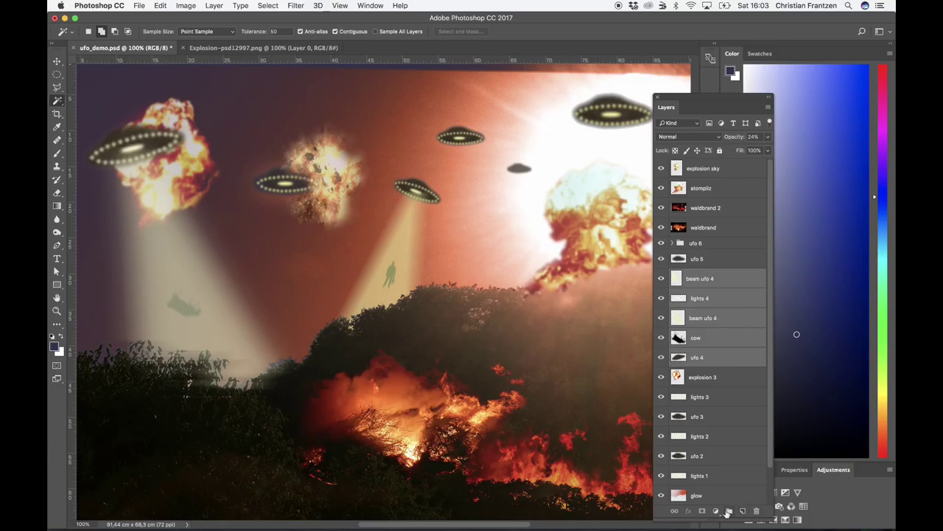
pyautogui.click(729, 511)
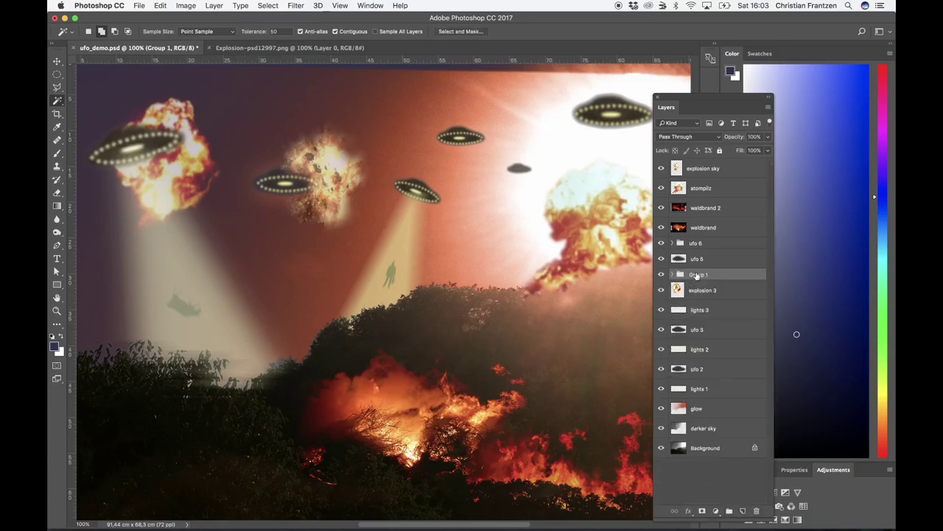
pyautogui.doubleClick(697, 274)
pyautogui.write('ufo 4')
pyautogui.press('Return')
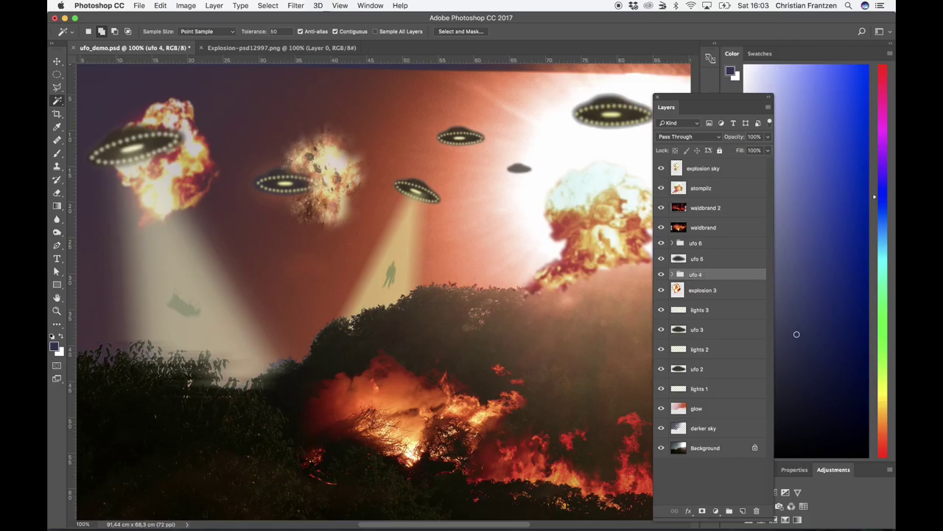
pyautogui.click(661, 274)
pyautogui.click(662, 276)
# - Group the lights 3 and ufo 3 layers as "ufo 3", and check the group by toggling its visibility
pyautogui.click(699, 317)
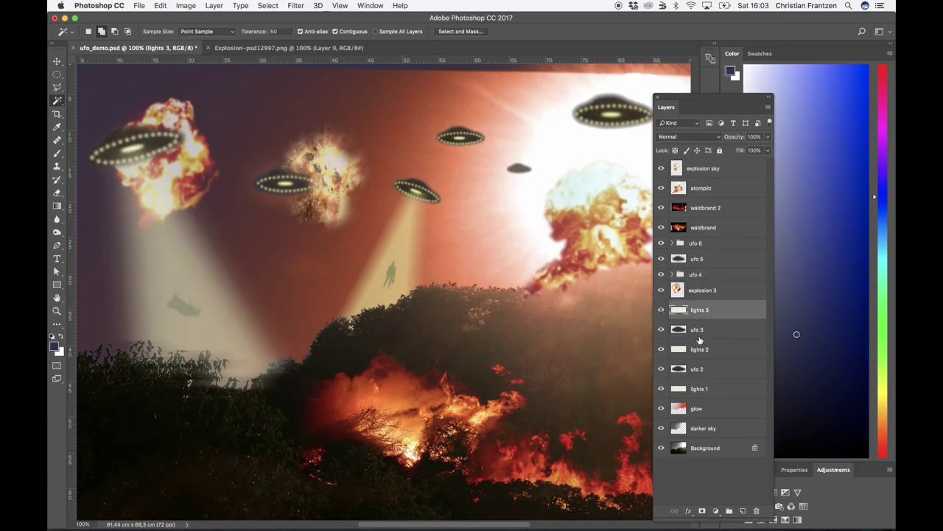
pyautogui.keyDown('shift'); pyautogui.click(699, 332); pyautogui.keyUp('shift')
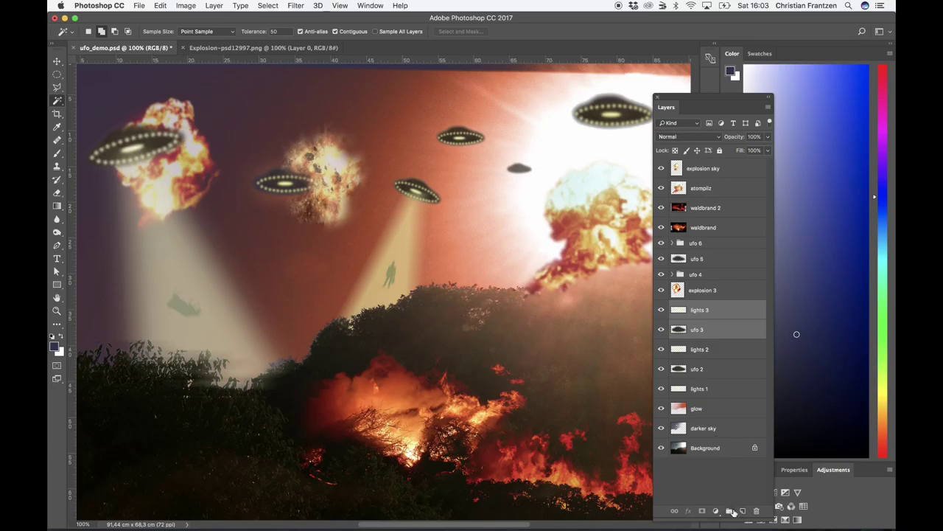
pyautogui.click(730, 511)
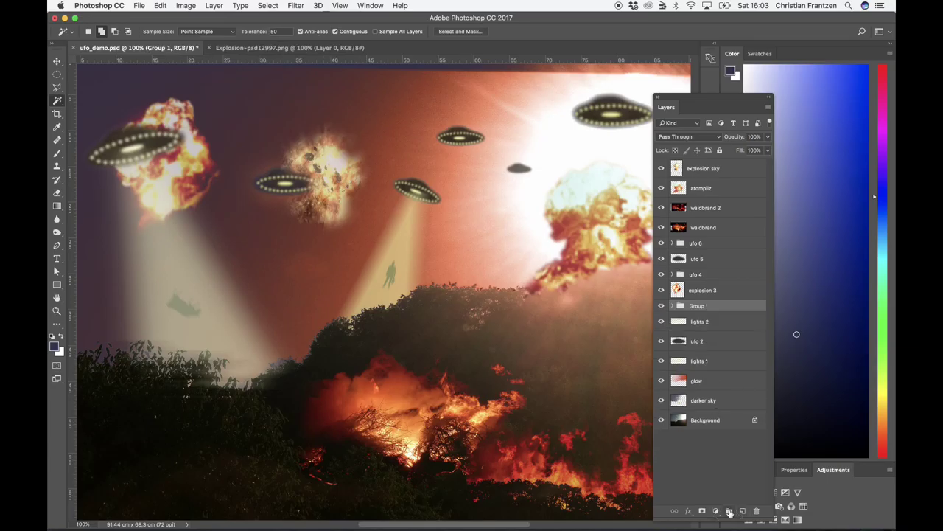
pyautogui.doubleClick(696, 306)
pyautogui.write('ufo 3')
pyautogui.press('Return')
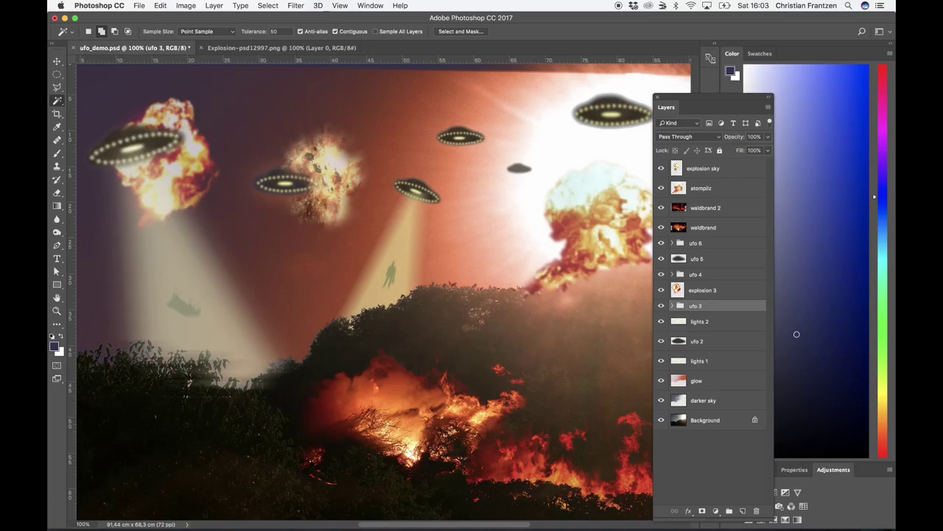
pyautogui.click(661, 306)
pyautogui.click(661, 306)
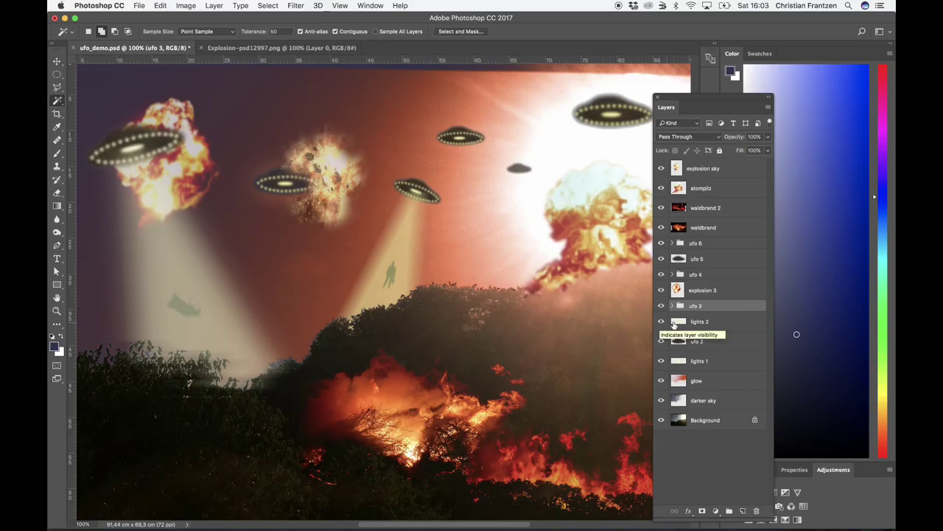
# - Group the lights 2 and ufo 2 layers, and name the group "ufo2"
pyautogui.click(702, 325)
pyautogui.keyDown('shift'); pyautogui.click(703, 342); pyautogui.keyUp('shift')
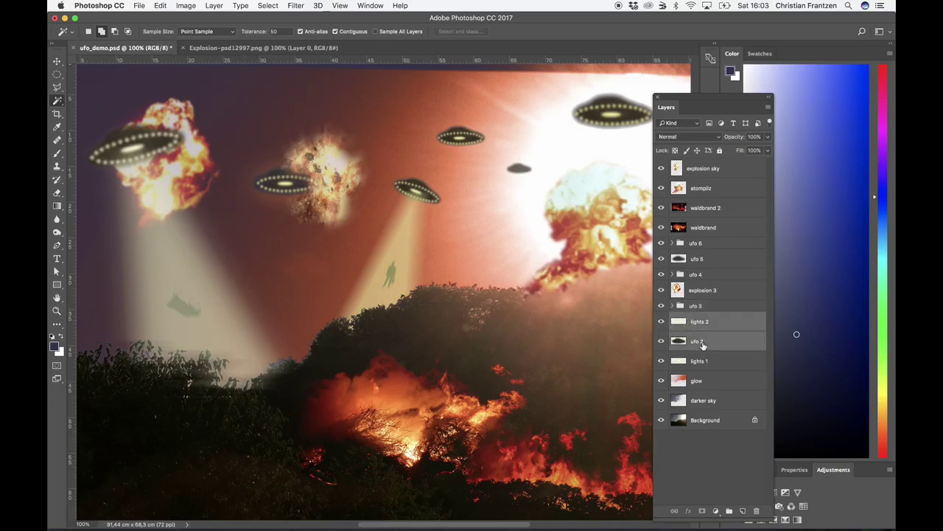
pyautogui.click(729, 511)
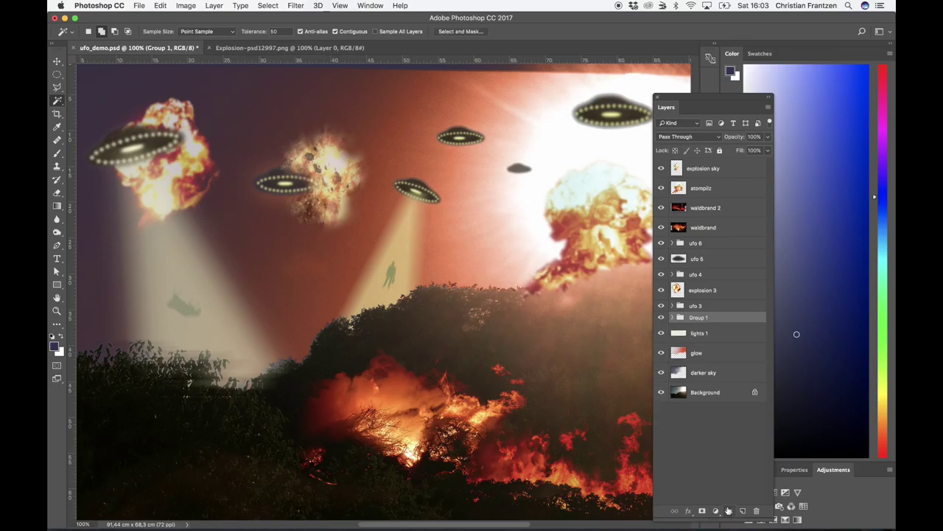
pyautogui.doubleClick(698, 318)
pyautogui.write('ufo2')
pyautogui.press('Return')
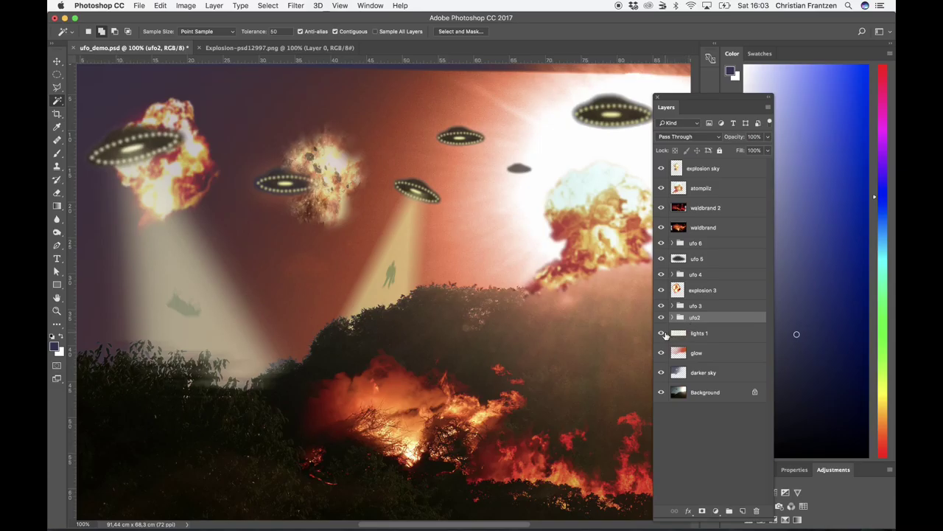
# - Check the lights 1 layer by toggling its visibility, and save the document
pyautogui.click(662, 334)
pyautogui.click(662, 334)
pyautogui.click(139, 6)
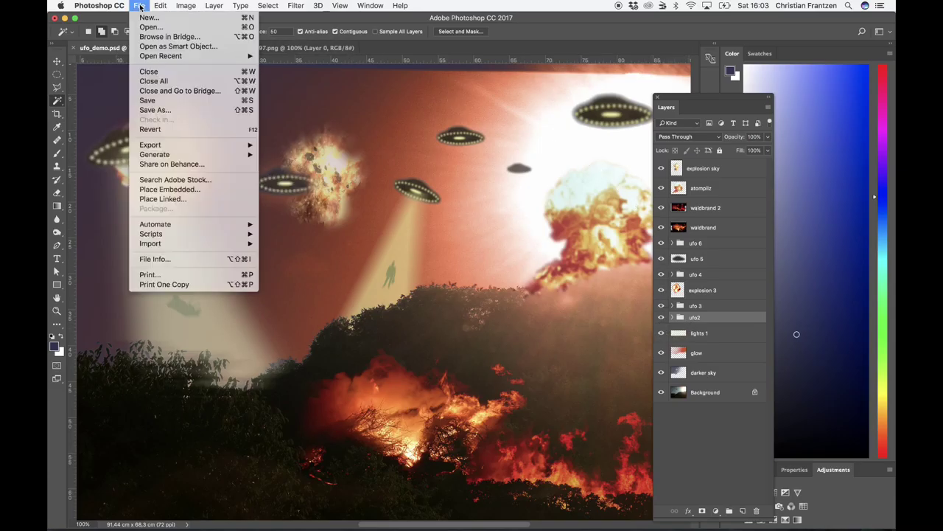
pyautogui.click(144, 101)
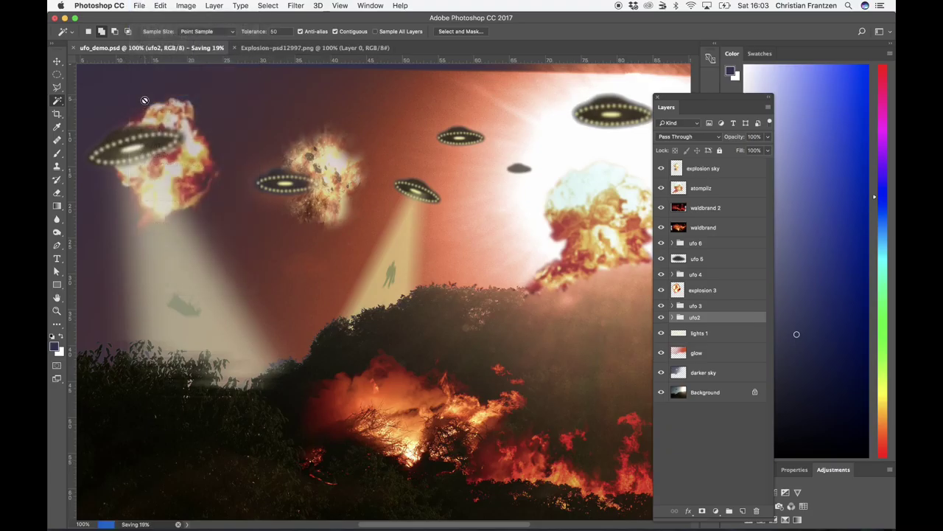